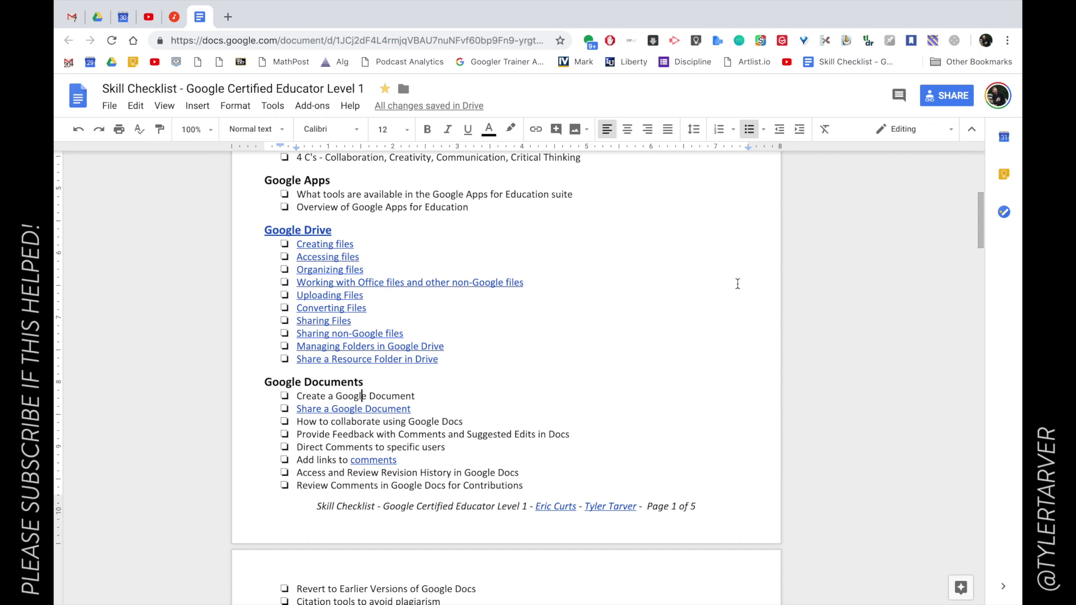
# - Select the checklist line 'Create a Google Document' in the Google Docs checklist
pyautogui.doubleClick(337, 396)
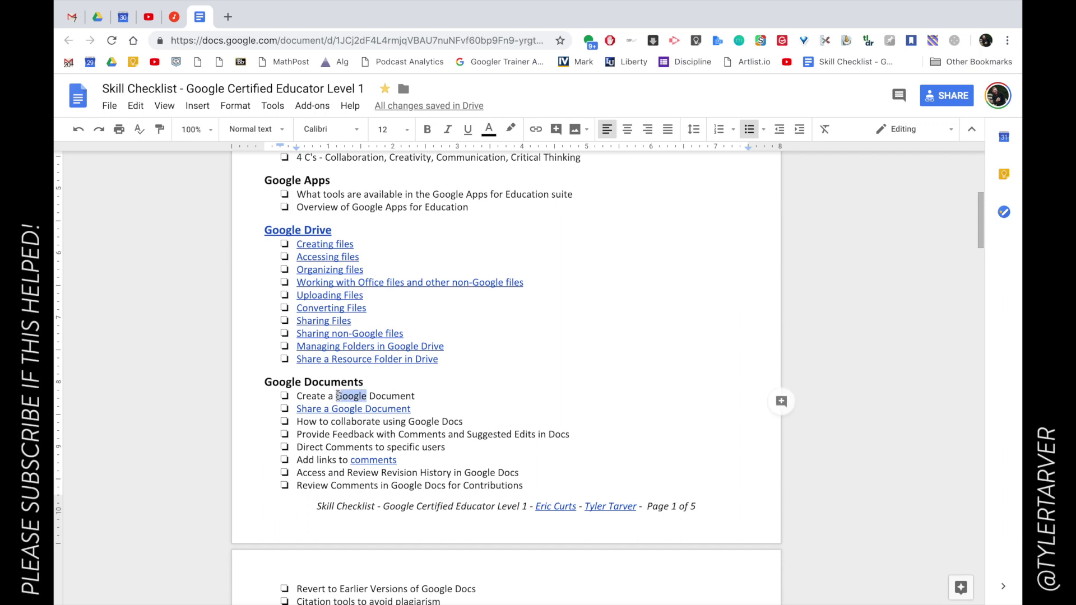
pyautogui.tripleClick(337, 396)
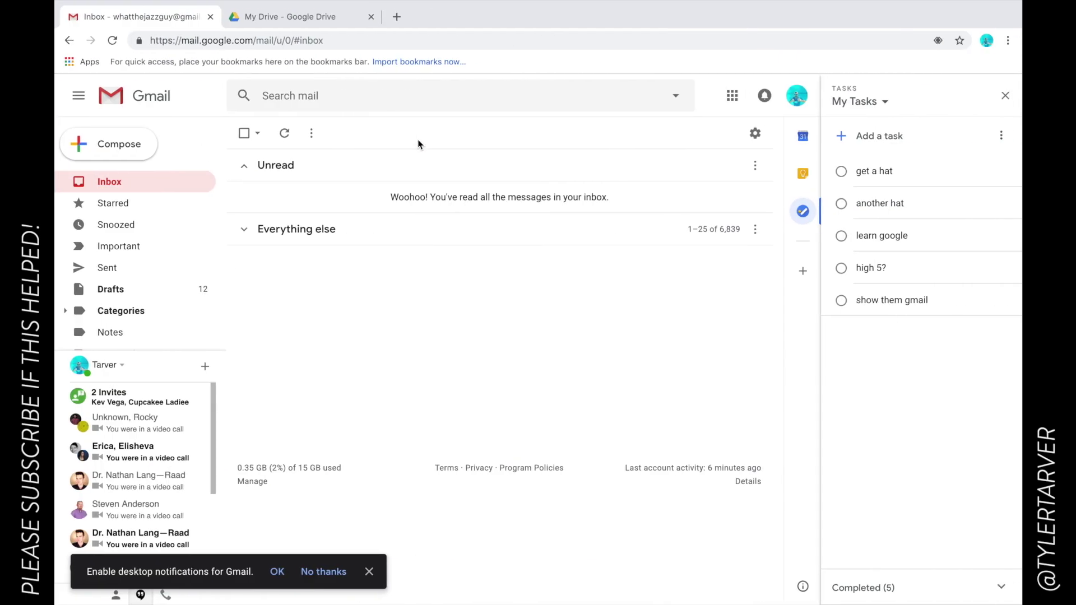
# - Look over the existing My Drive tab, then go back to the Gmail inbox
pyautogui.click(298, 19)
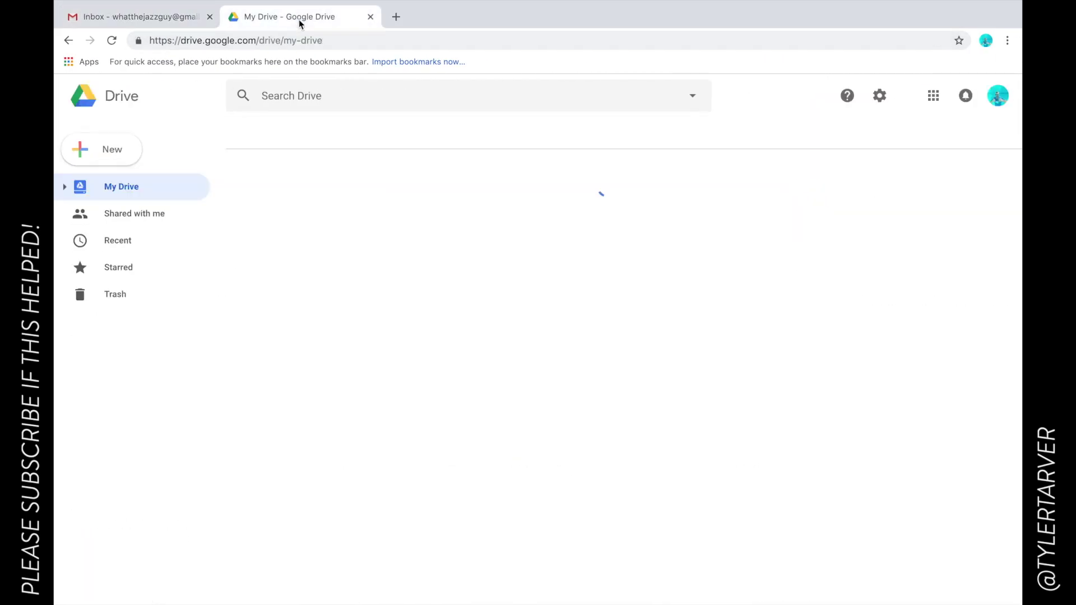
pyautogui.scroll(-4, 304, 377)
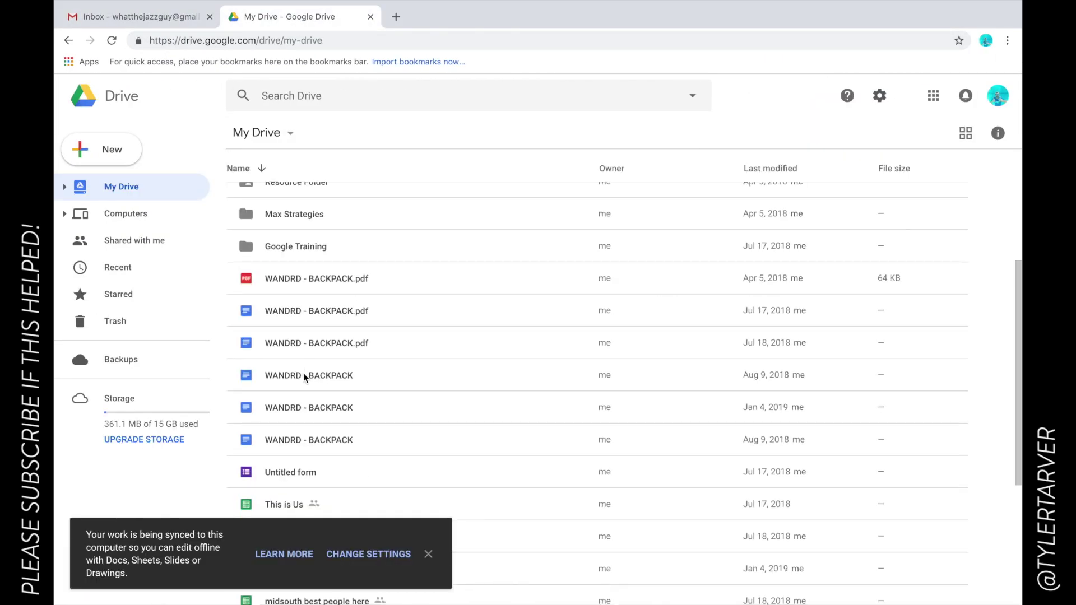
pyautogui.scroll(4, 304, 377)
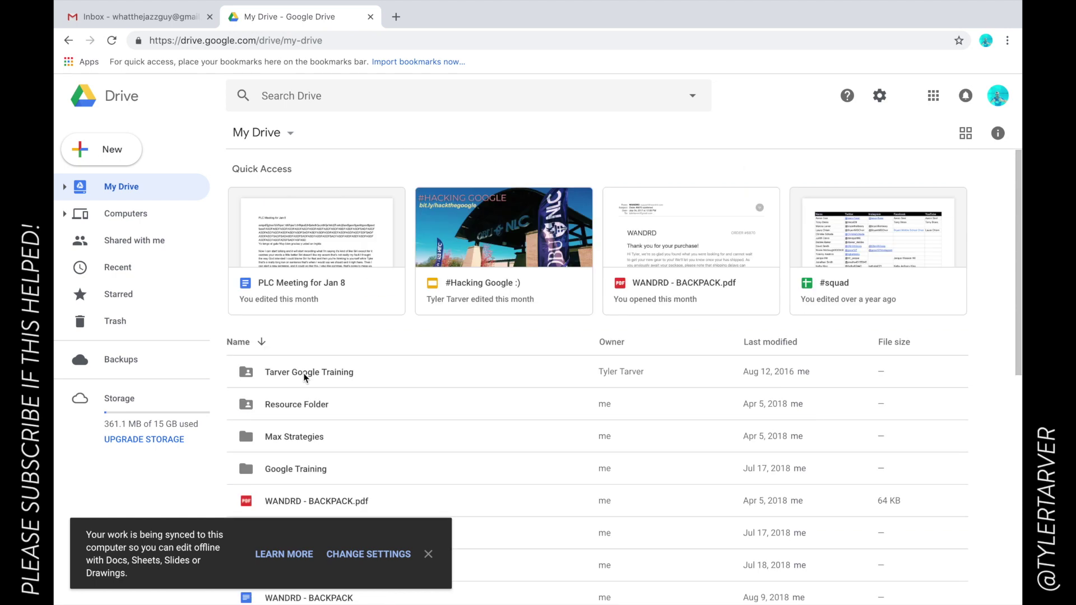
pyautogui.click(130, 20)
# - Close the Tasks panel, launch Drive from the Google apps grid, and close the old Drive tab
pyautogui.click(1004, 96)
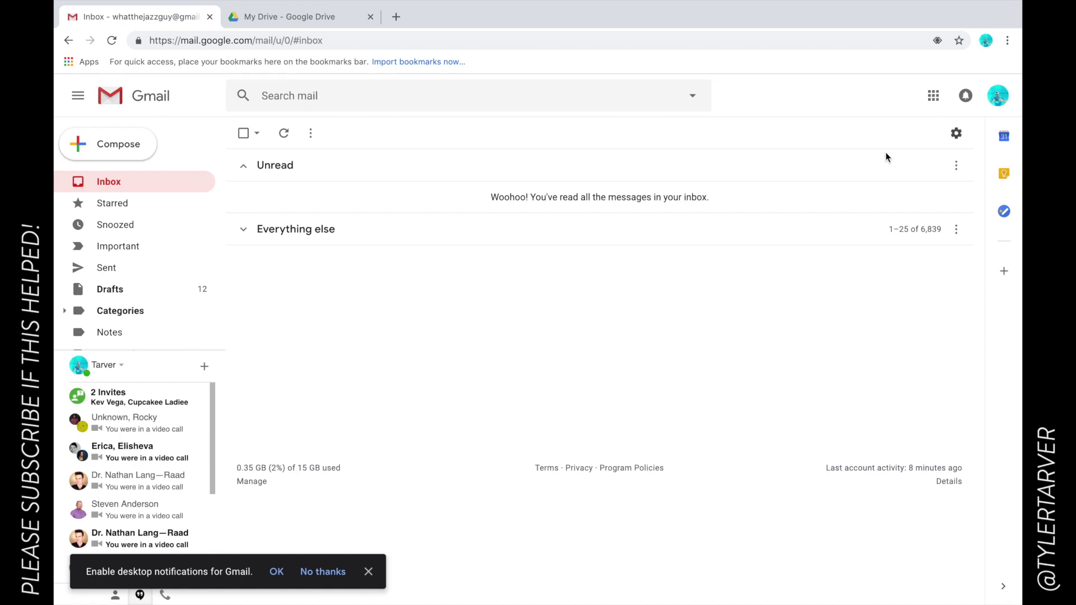
pyautogui.click(934, 101)
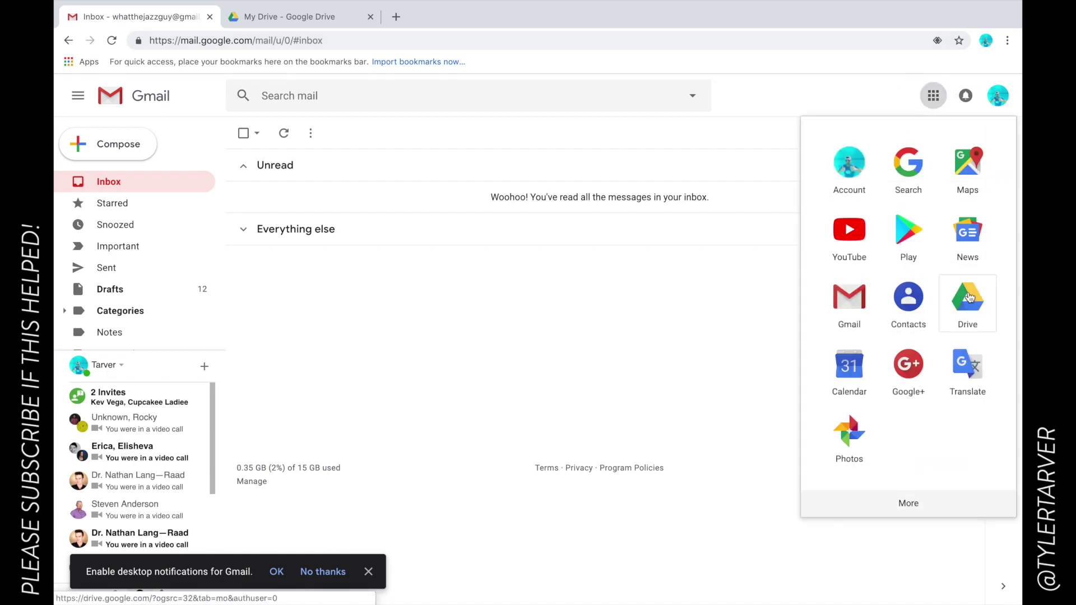
pyautogui.click(969, 302)
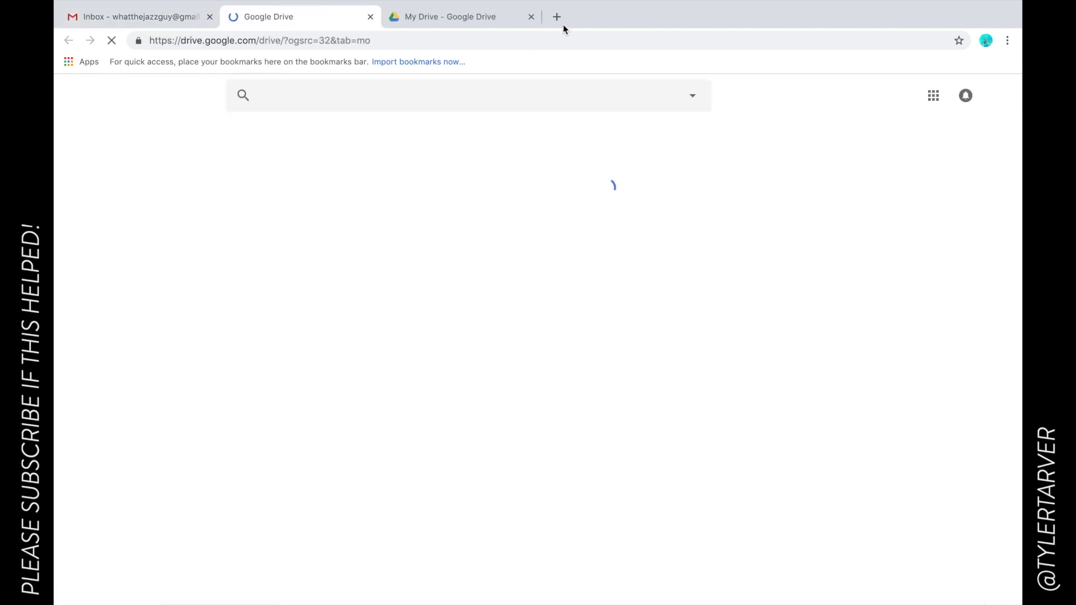
pyautogui.click(532, 17)
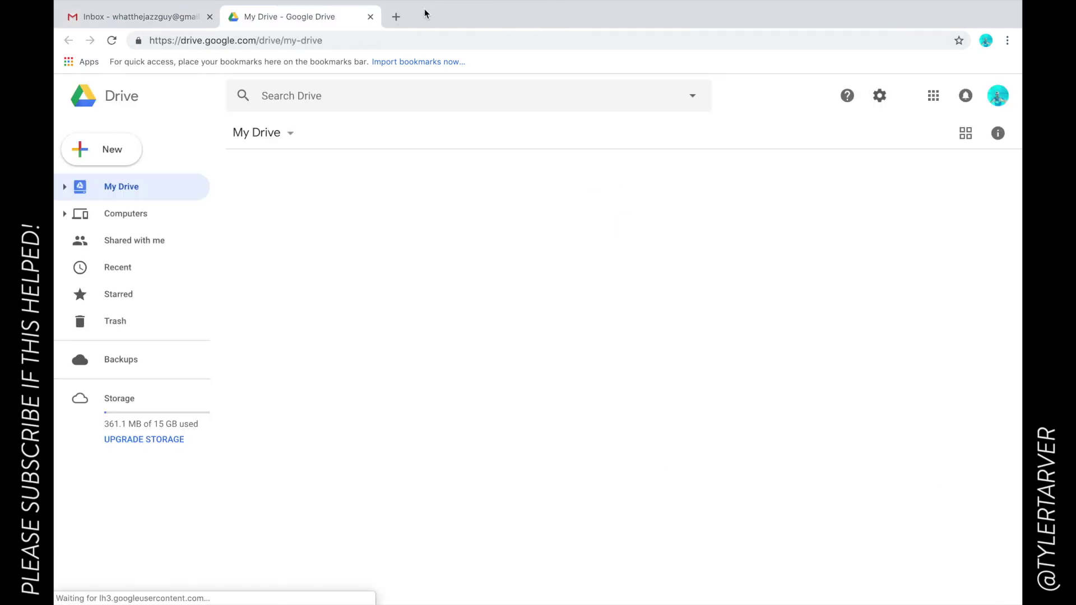
# - Load drive.google.com in a new third browser tab
pyautogui.click(396, 16)
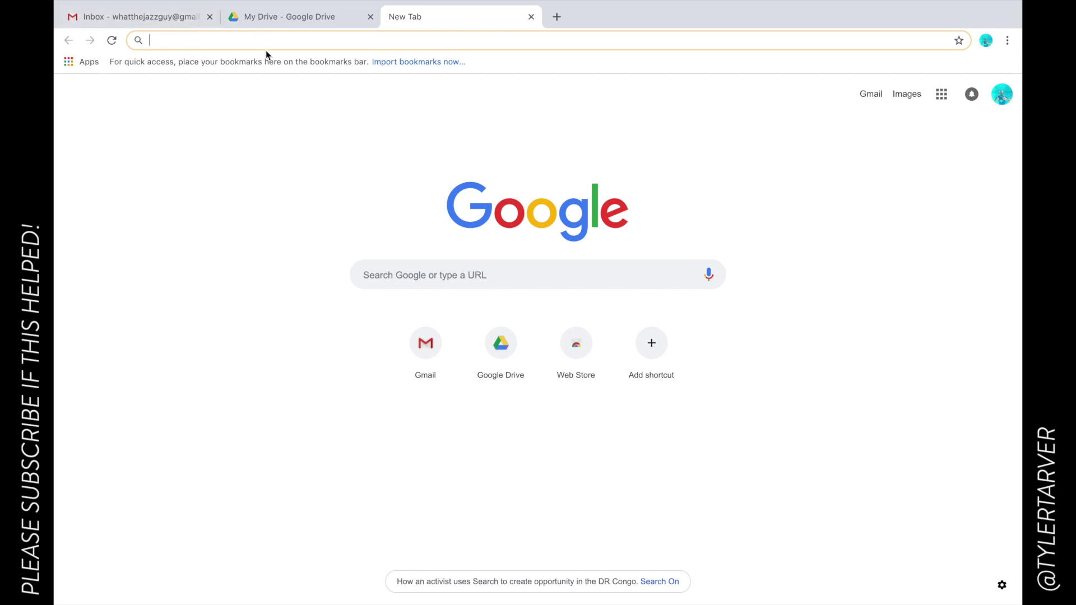
pyautogui.write('drive.google.')
pyautogui.press('Return')
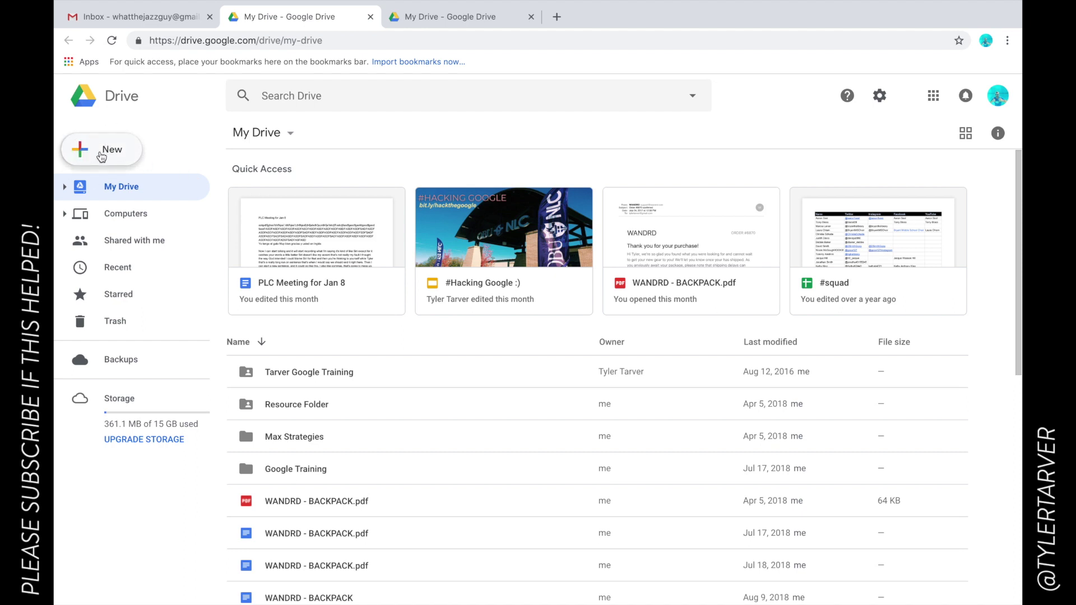
# - Create a blank Google Doc via New > Google Docs, then close its tab
pyautogui.click(102, 155)
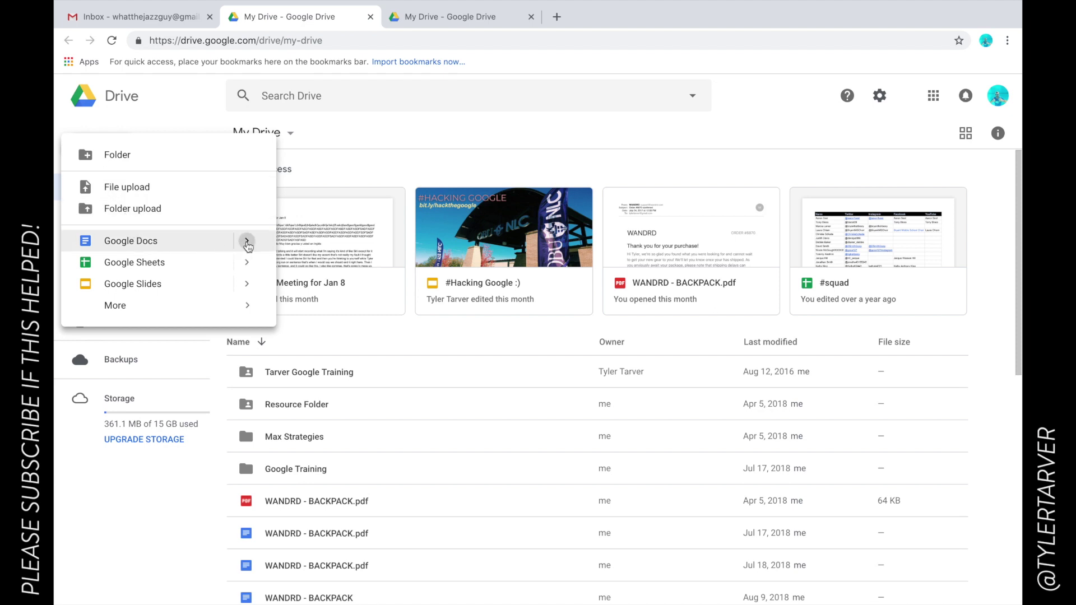
pyautogui.moveTo(247, 245)
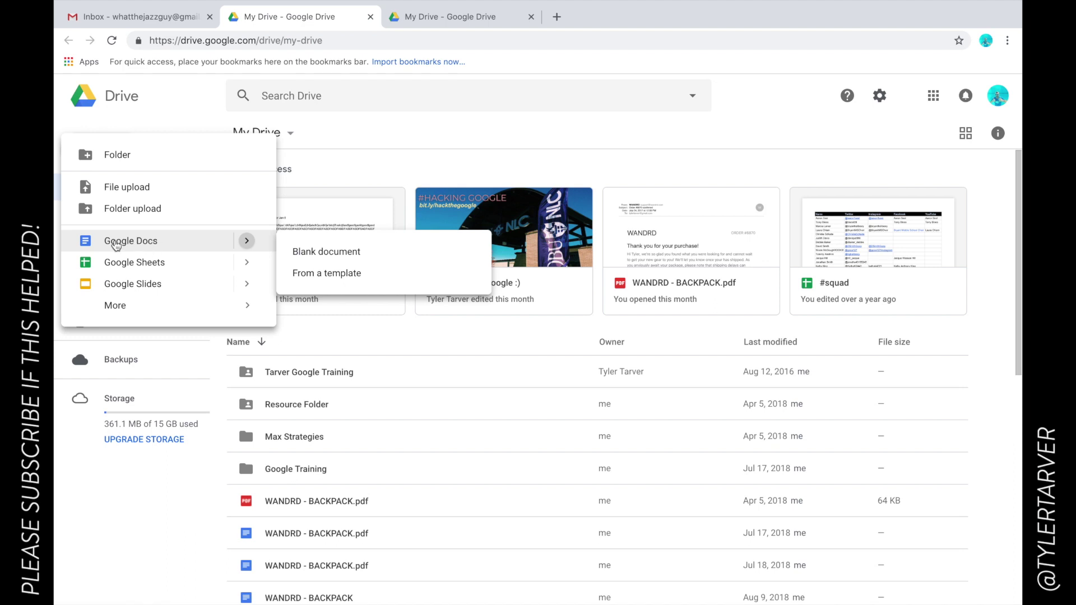
pyautogui.click(116, 245)
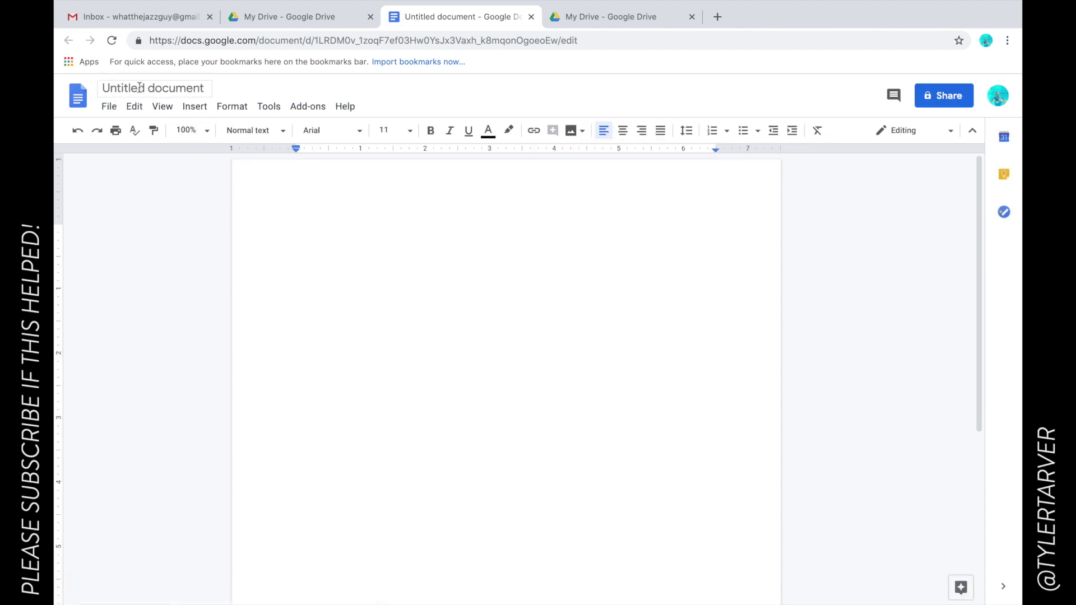
pyautogui.click(531, 18)
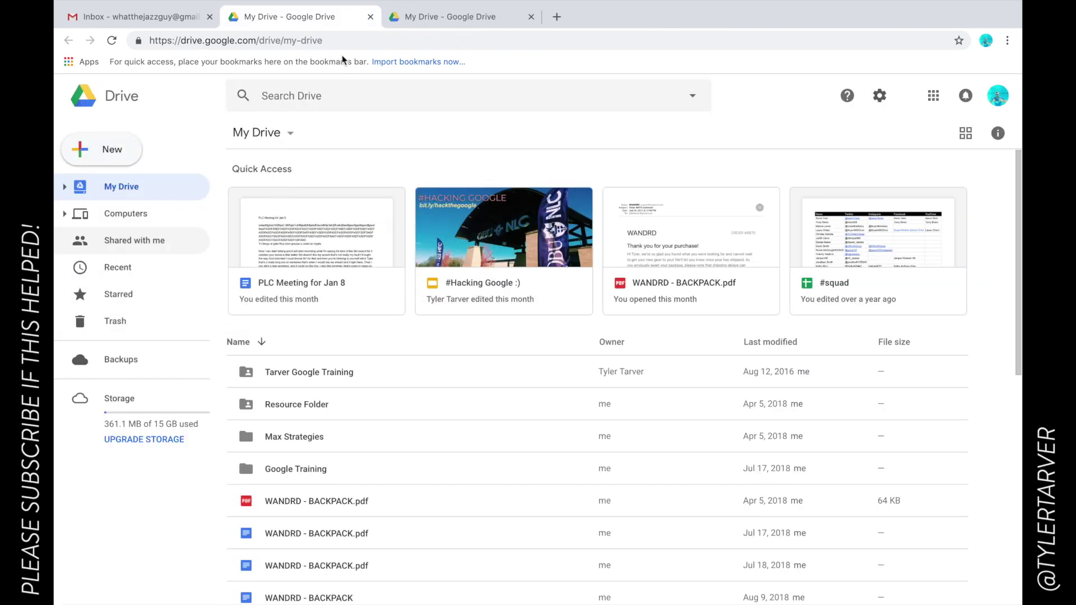
# - Create another blank Google Doc from My Drive's New menu
pyautogui.click(99, 158)
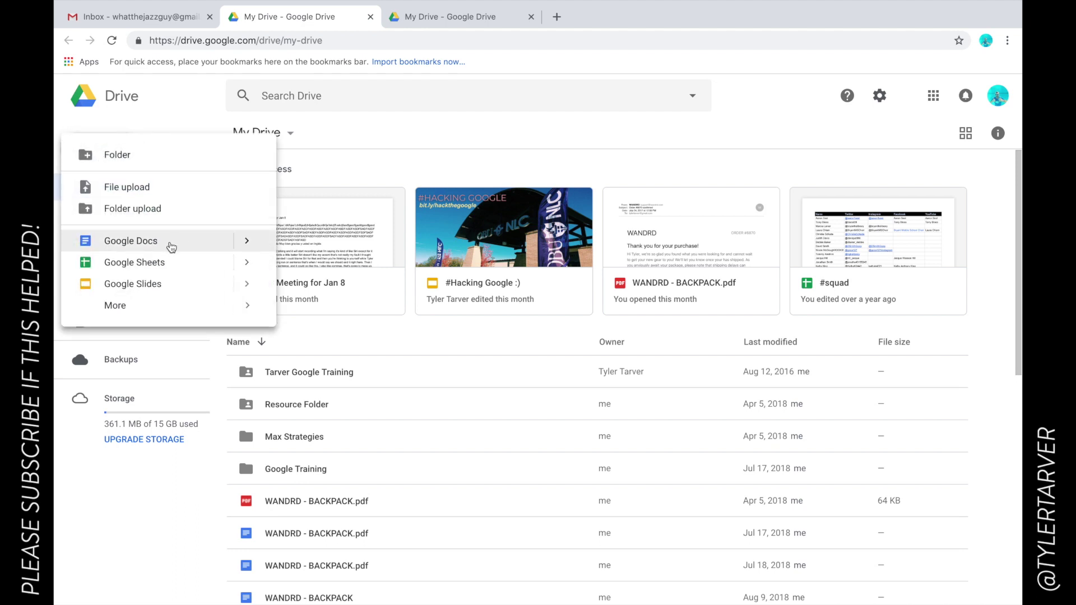
pyautogui.click(387, 143)
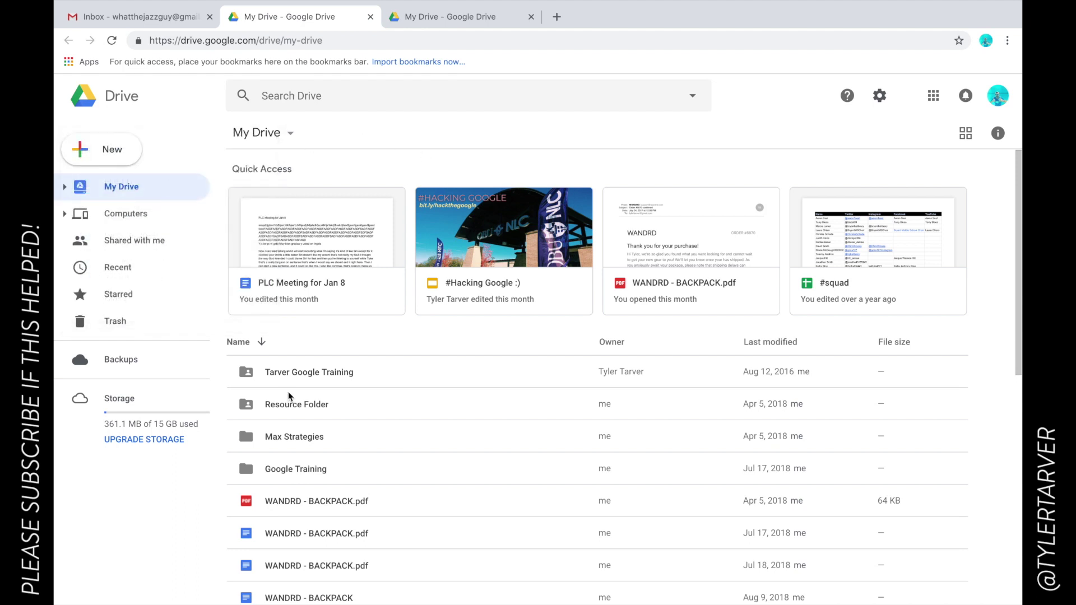
pyautogui.scroll(-1, 288, 396)
pyautogui.scroll(-3, 318, 458)
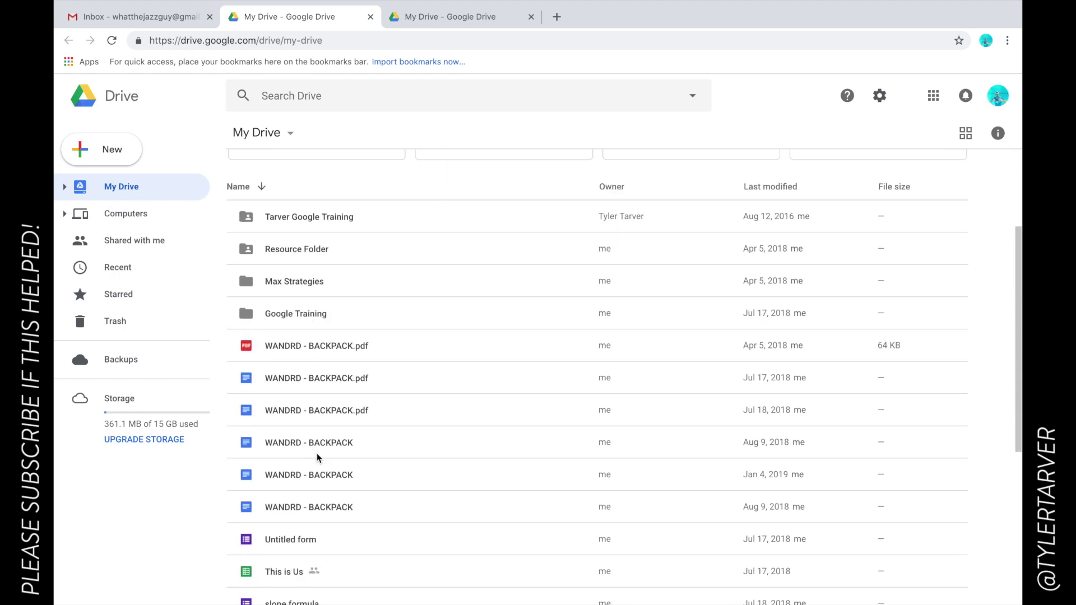
pyautogui.scroll(-5, 318, 458)
pyautogui.scroll(10, 317, 458)
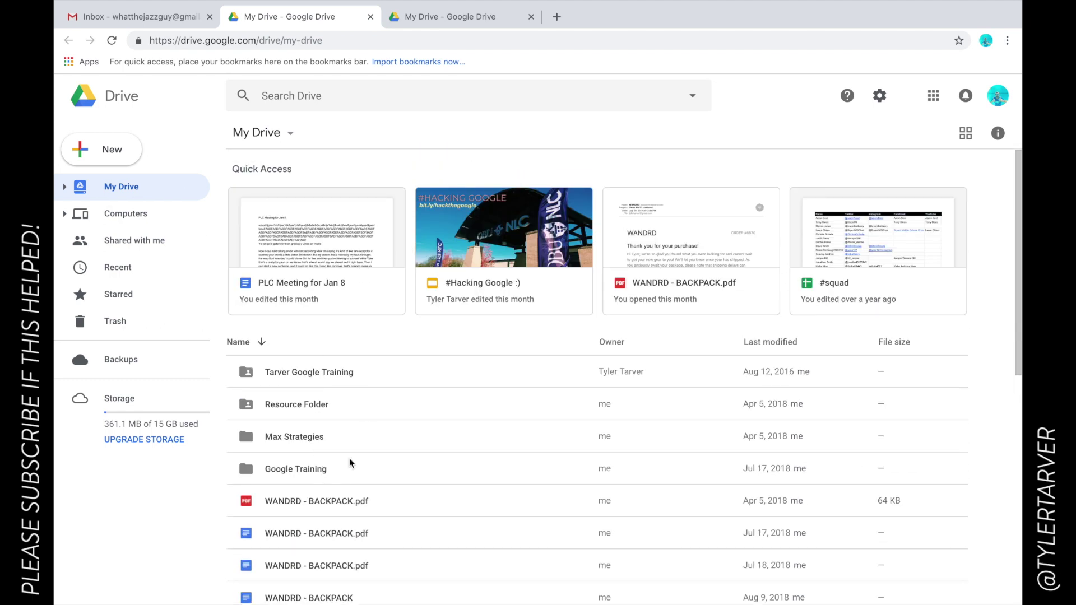
pyautogui.click(115, 150)
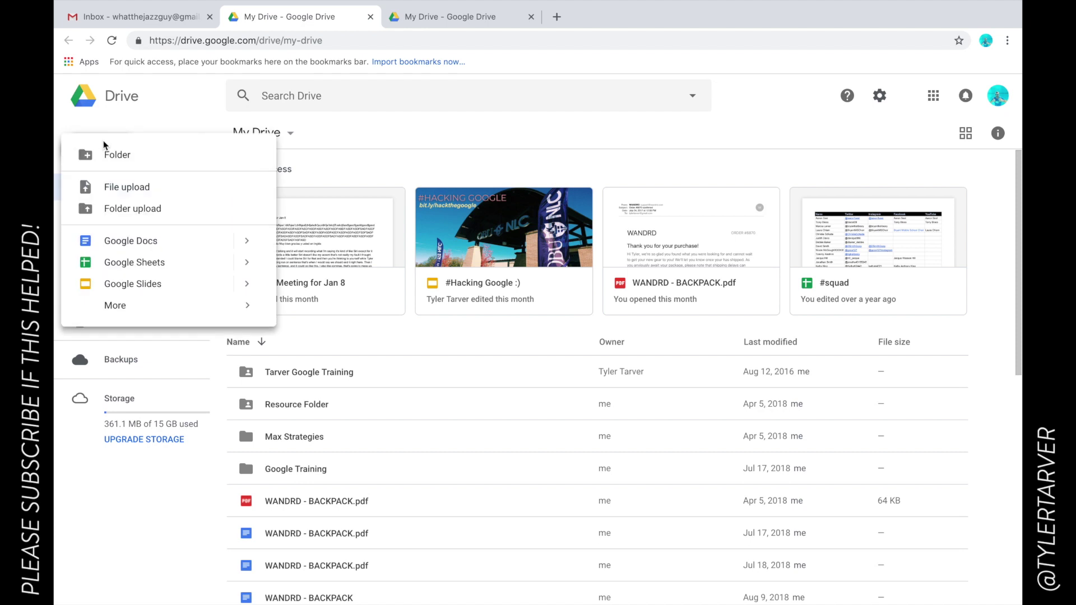
pyautogui.click(141, 242)
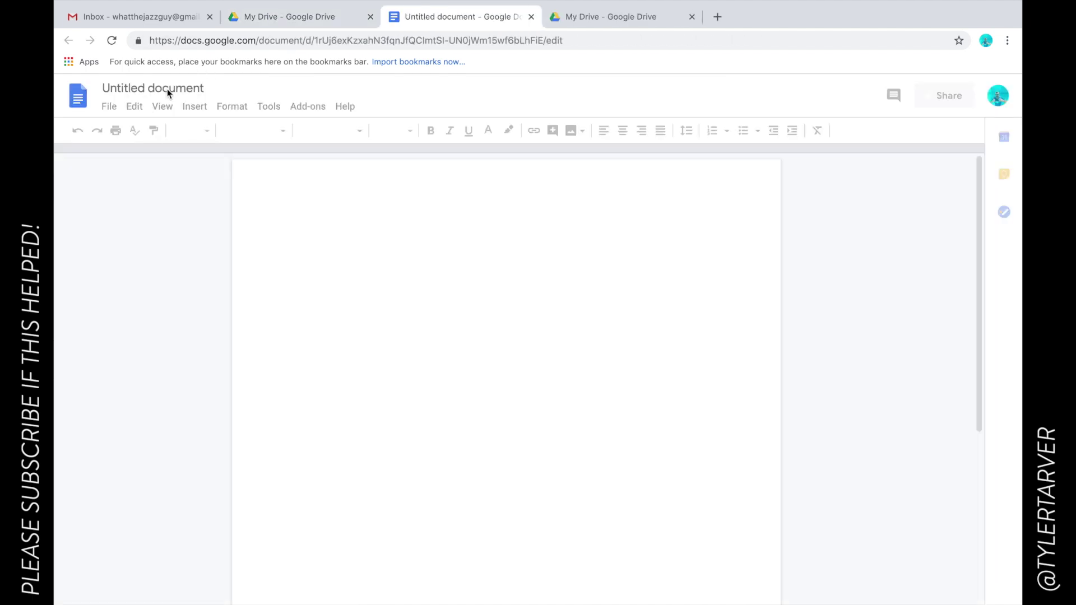
# - Type and title the document 'Test number 1', then go back to My Drive
pyautogui.write('Test number ')
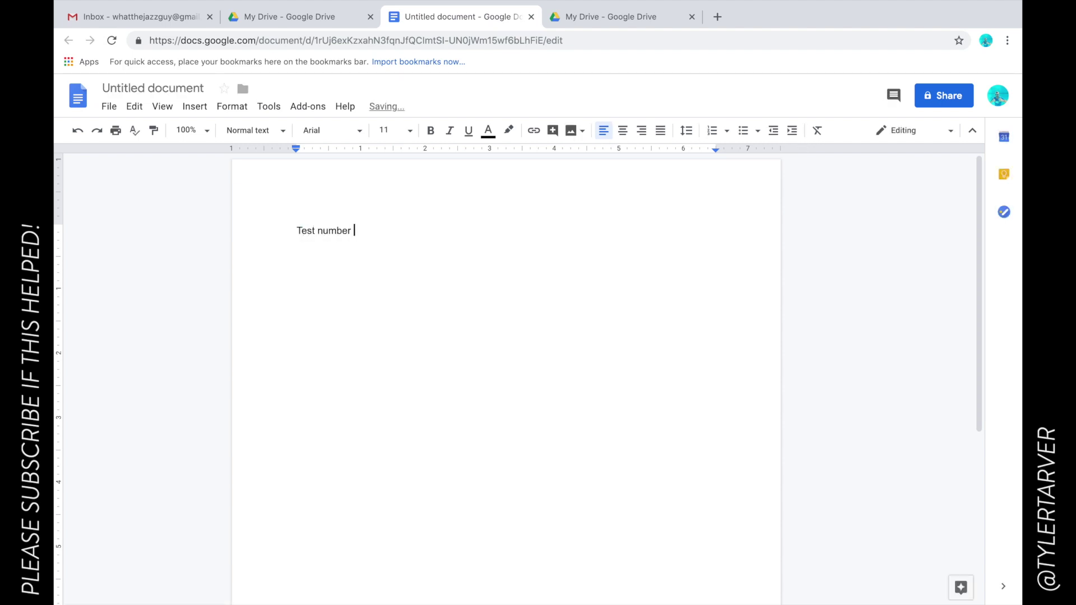
pyautogui.write('1')
pyautogui.press('Return')
pyautogui.click(159, 87)
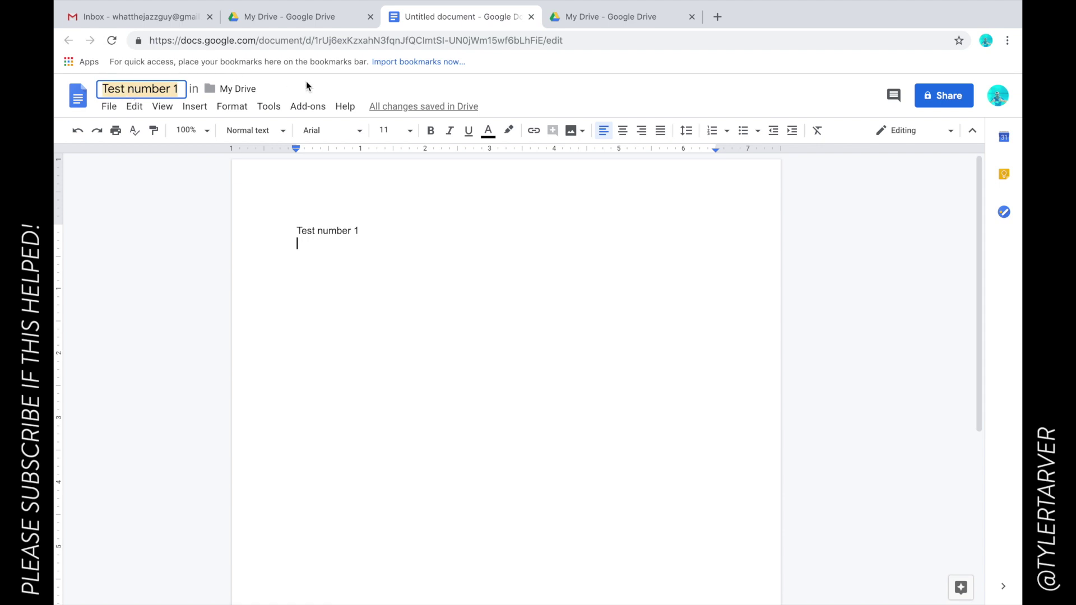
pyautogui.click(307, 22)
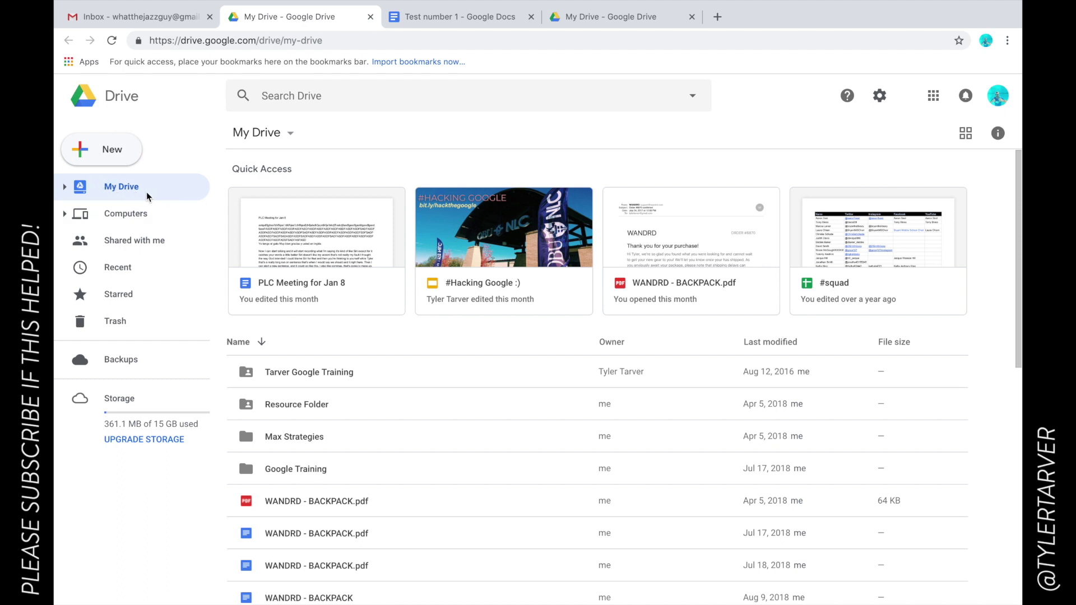
pyautogui.scroll(-2, 437, 430)
pyautogui.scroll(-7, 435, 432)
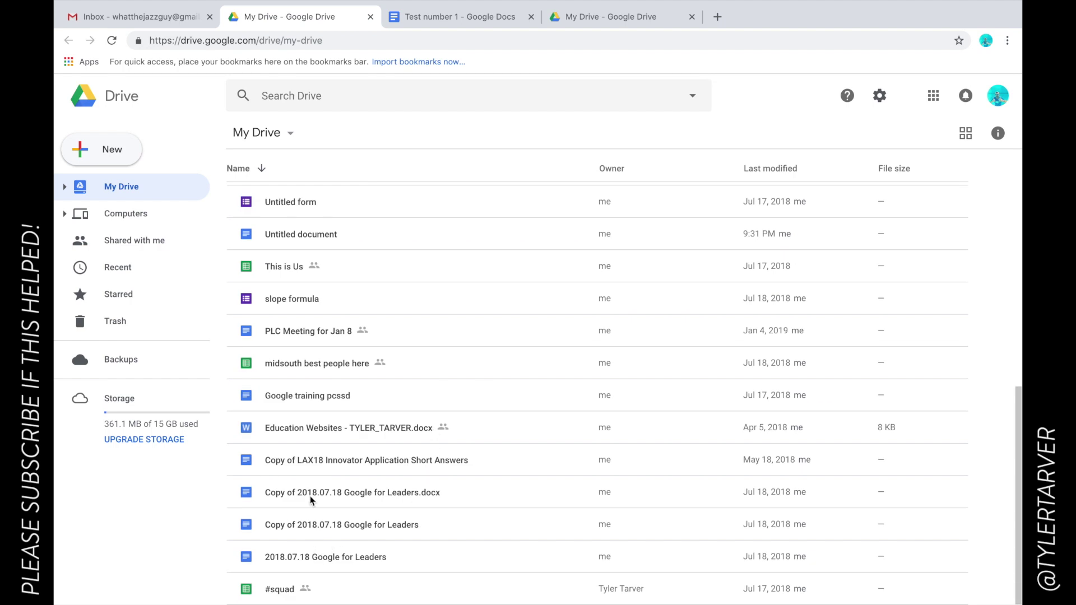
pyautogui.scroll(2, 309, 393)
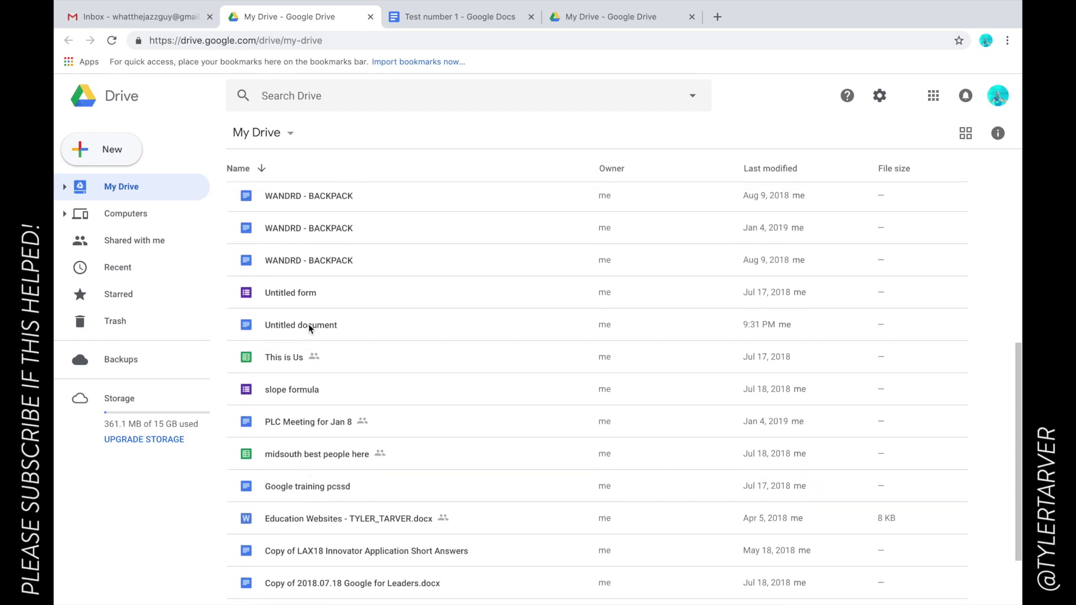
pyautogui.scroll(2, 309, 325)
pyautogui.scroll(-4, 362, 424)
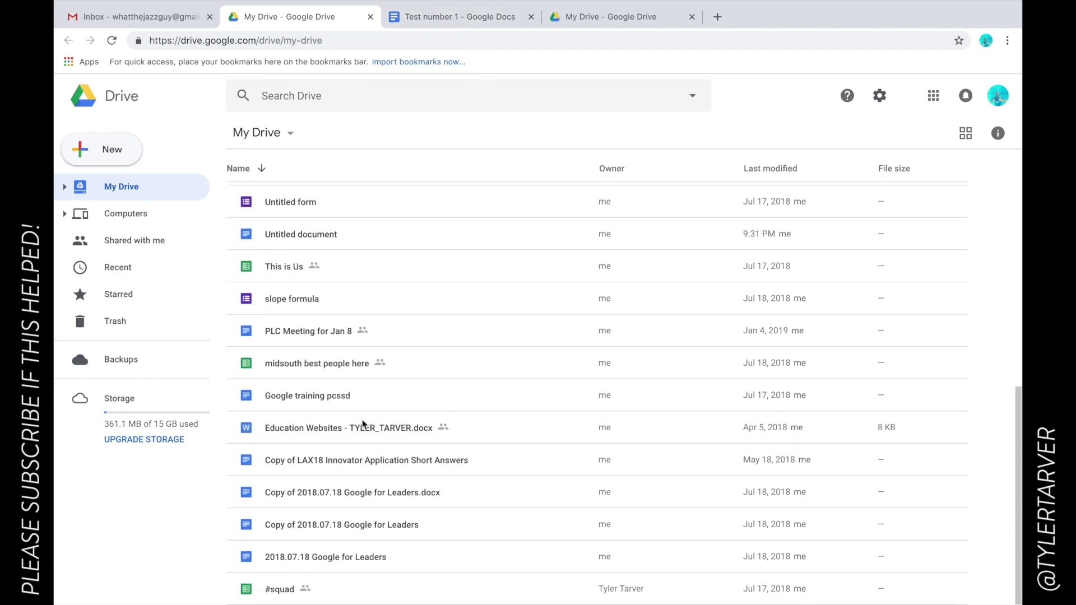
pyautogui.scroll(6, 281, 170)
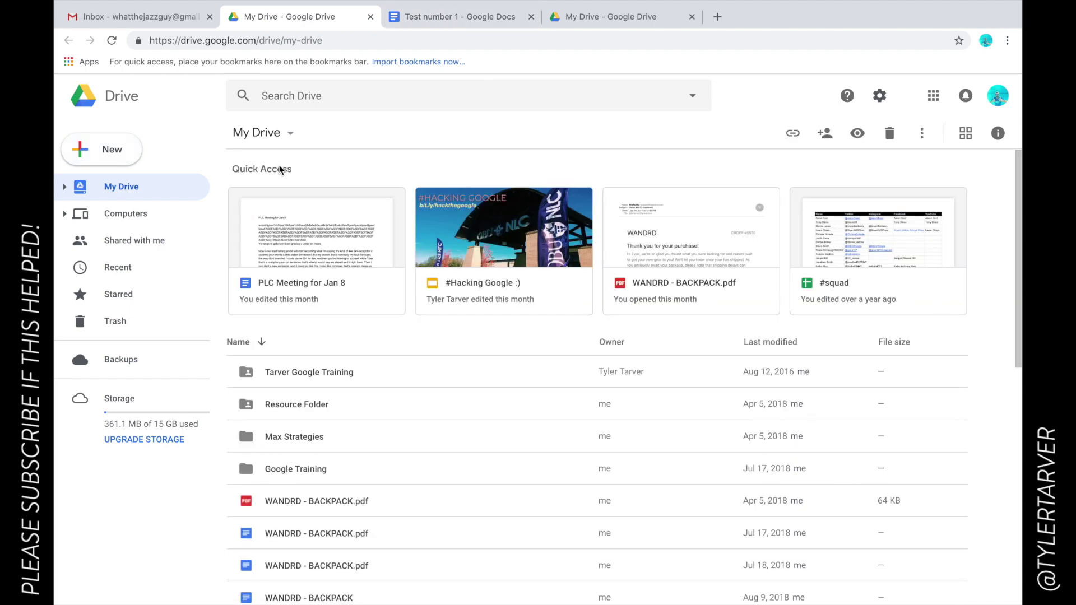
pyautogui.scroll(-6, 327, 435)
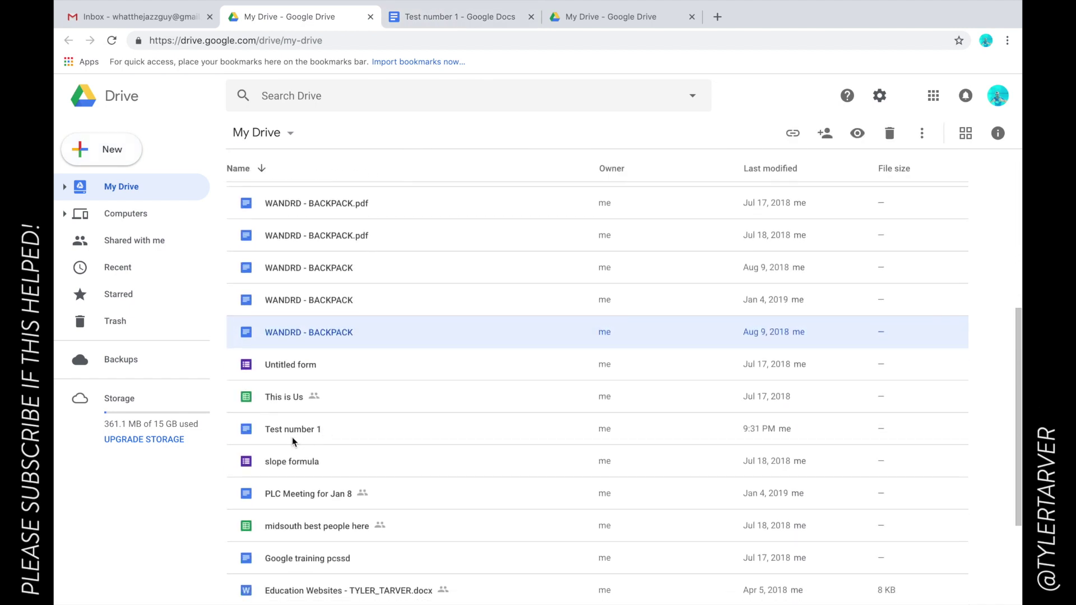
pyautogui.click(293, 439)
pyautogui.scroll(6, 339, 365)
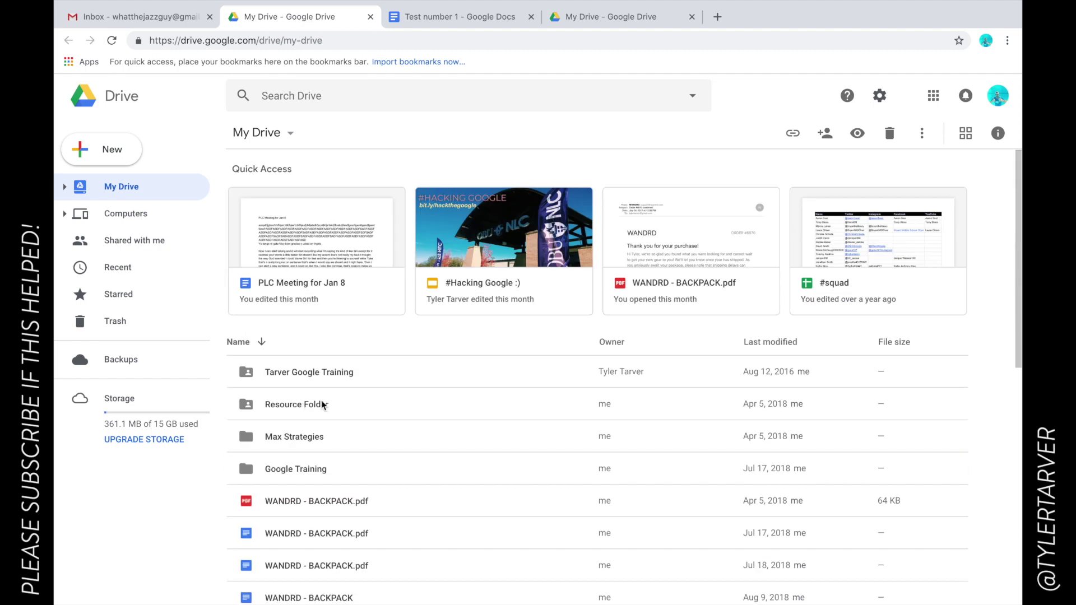
pyautogui.click(321, 410)
# - Inside Resource Folder, create a Google Doc that keeps the folder's sharing via CREATE AND SHARE
pyautogui.doubleClick(320, 411)
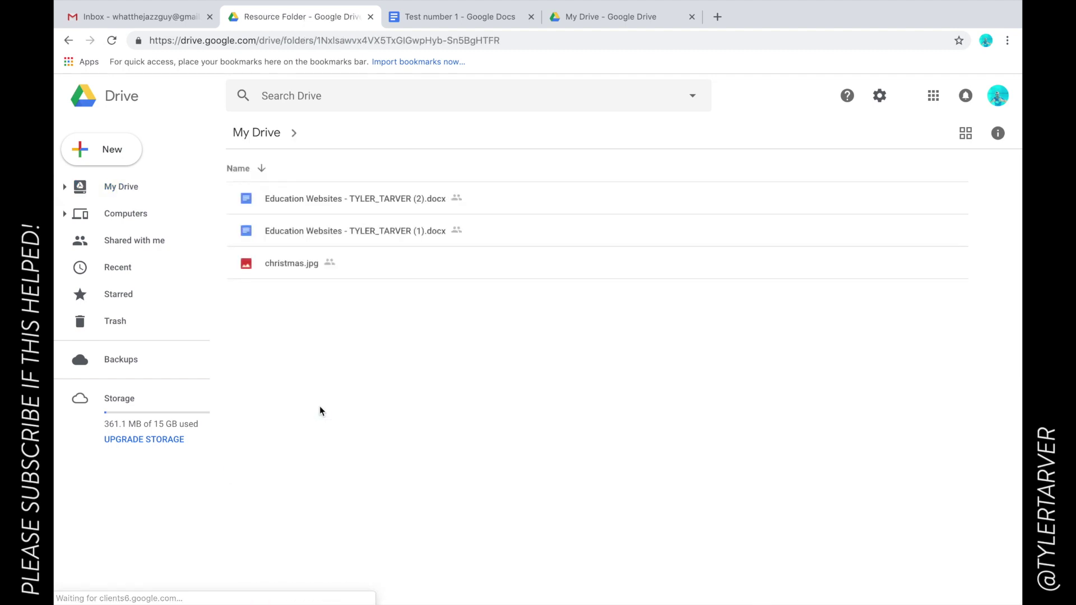
pyautogui.click(109, 149)
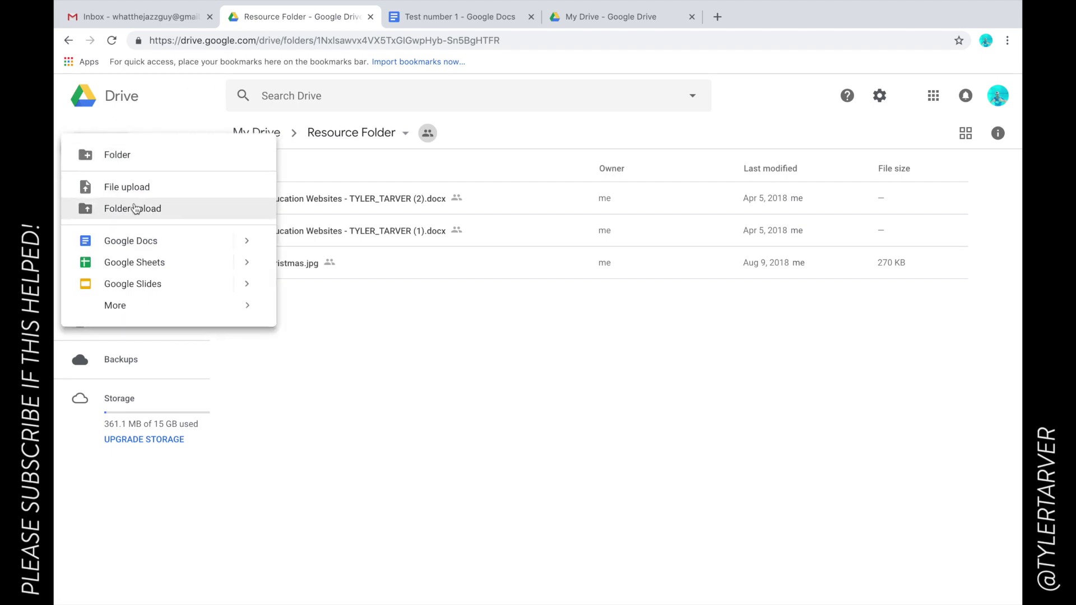
pyautogui.click(169, 240)
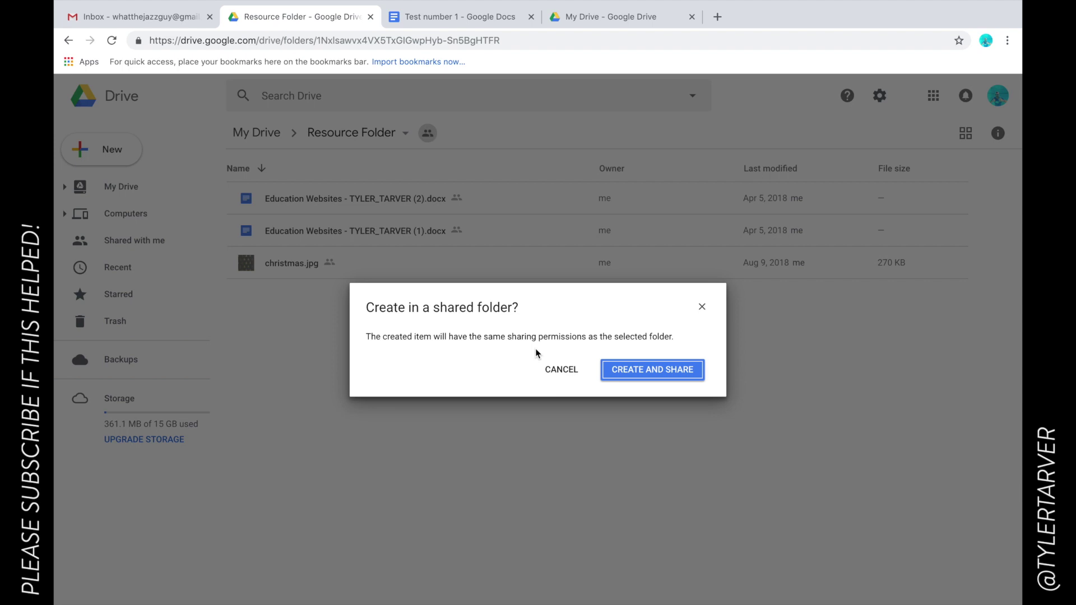
pyautogui.click(654, 371)
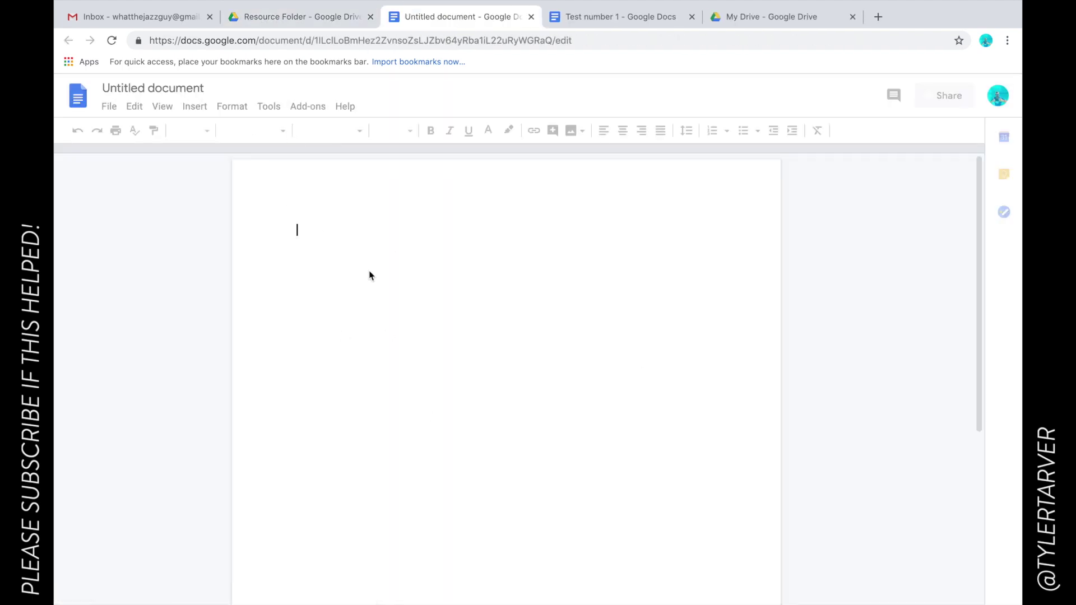
# - Type 'heyhyyeheyeyyyy' into the shared document, then return to the Resource Folder
pyautogui.write('he')
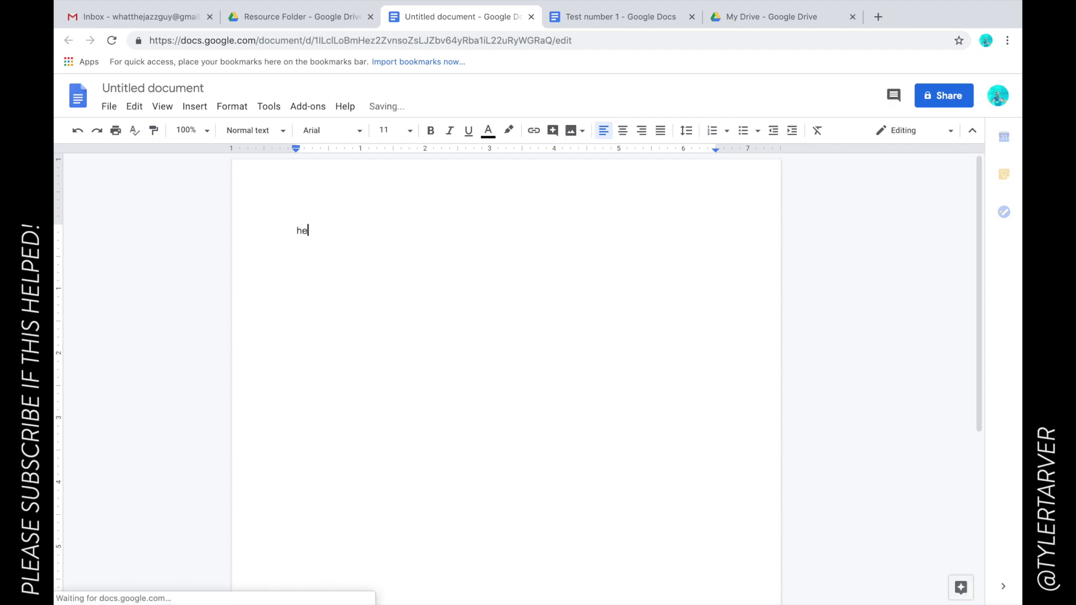
pyautogui.write('yhyyeheyeyy')
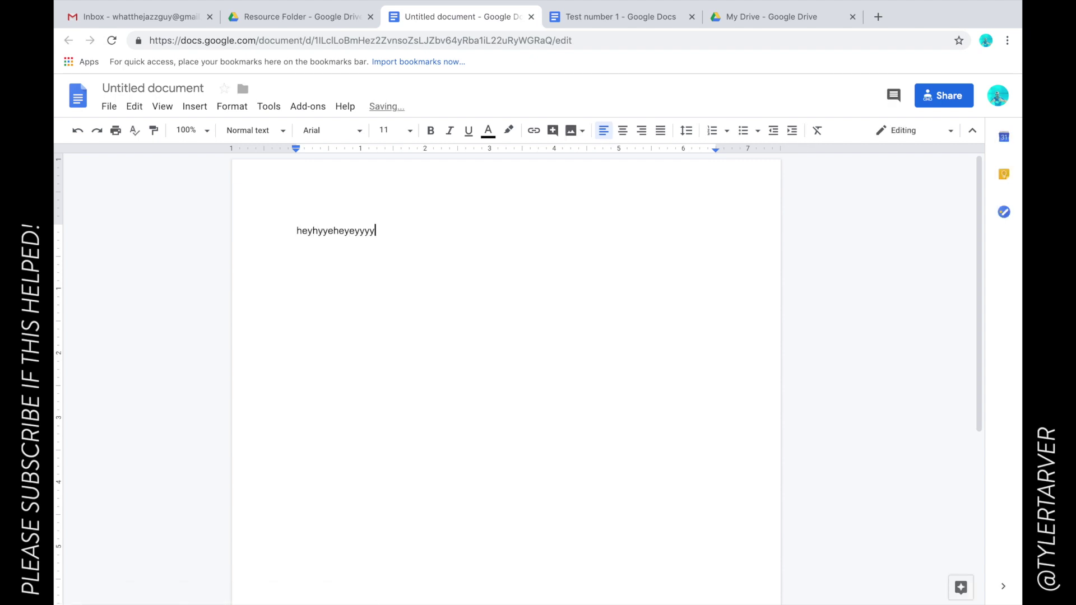
pyautogui.write('yy')
pyautogui.press('Return')
pyautogui.click(153, 88)
pyautogui.click(316, 19)
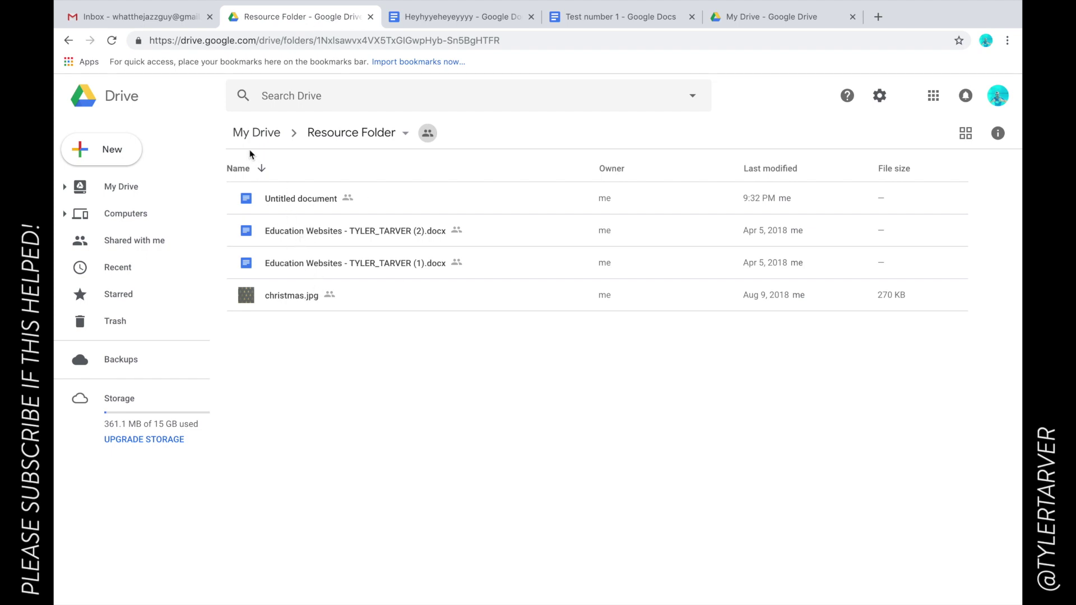
# - Reload the Resource Folder and select the new 'Heyhyyeheyeyyyy' document
pyautogui.click(112, 41)
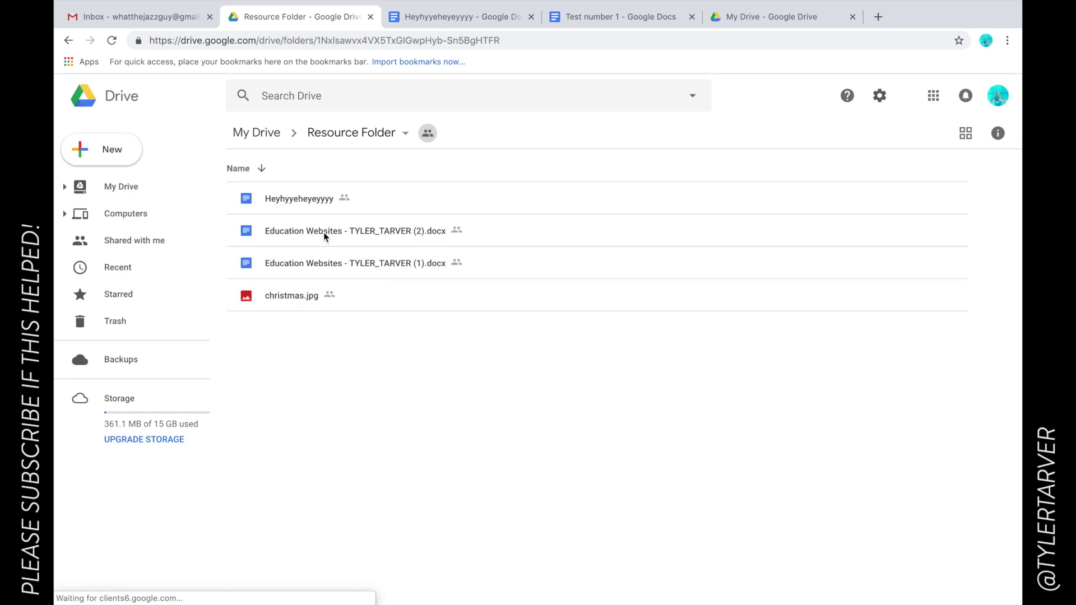
pyautogui.click(305, 200)
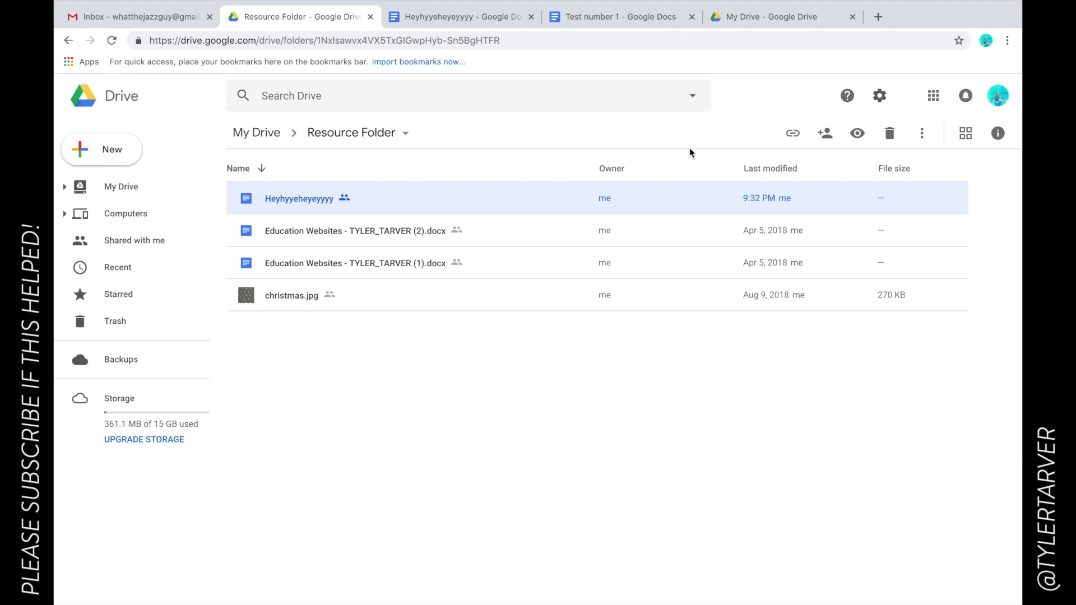
pyautogui.moveTo(690, 3)
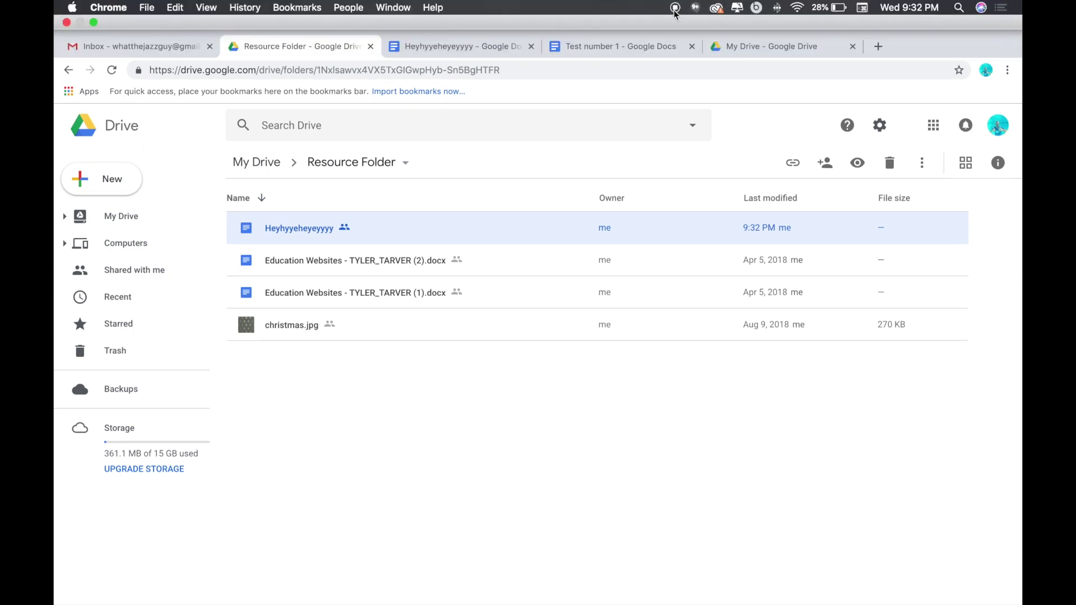